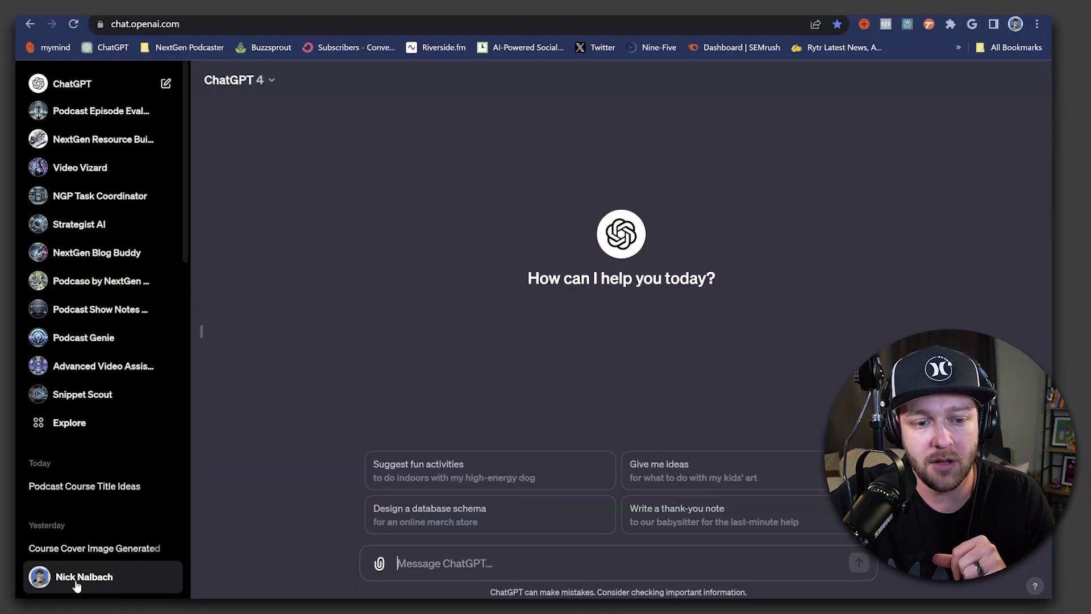
# Open the GPTs page from the account menu and scroll through My GPTs, Recently Used and Made by OpenAI.
pyautogui.click(76, 584)
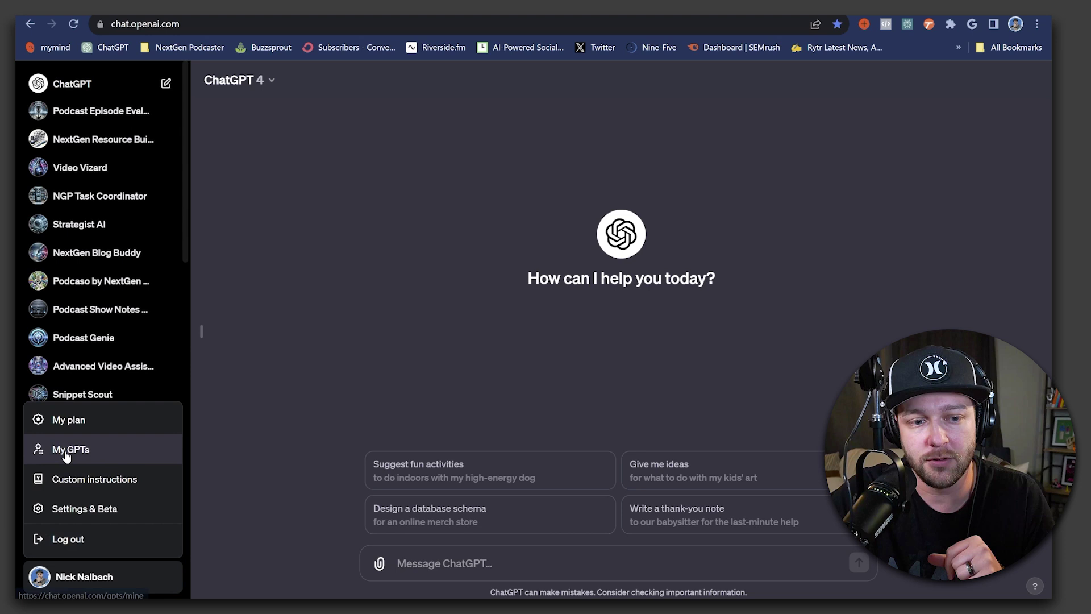
pyautogui.click(66, 453)
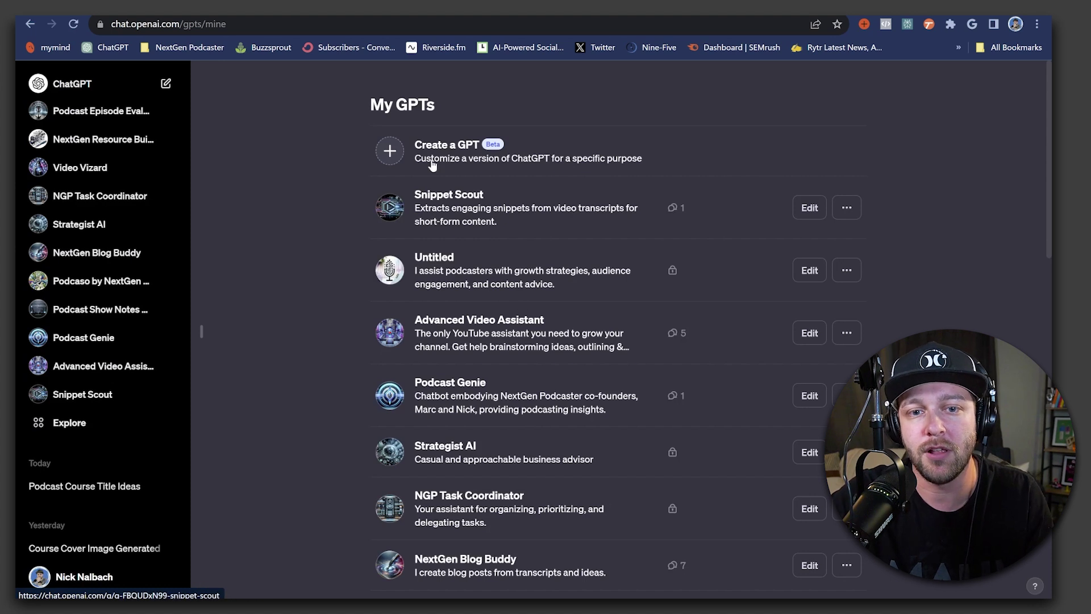
pyautogui.hotkey('alt', 'Left')
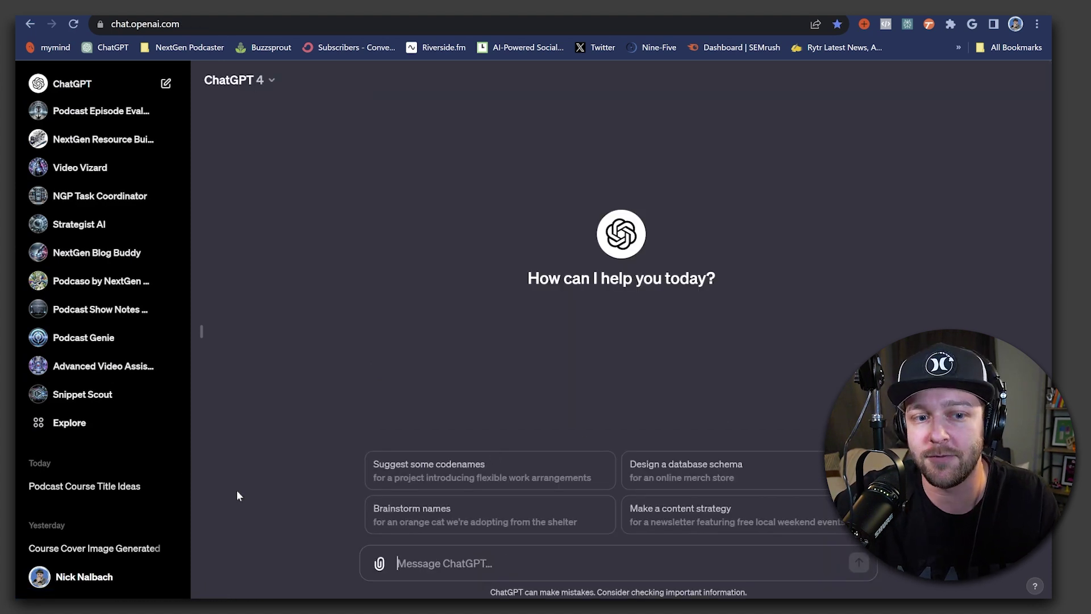
pyautogui.click(68, 424)
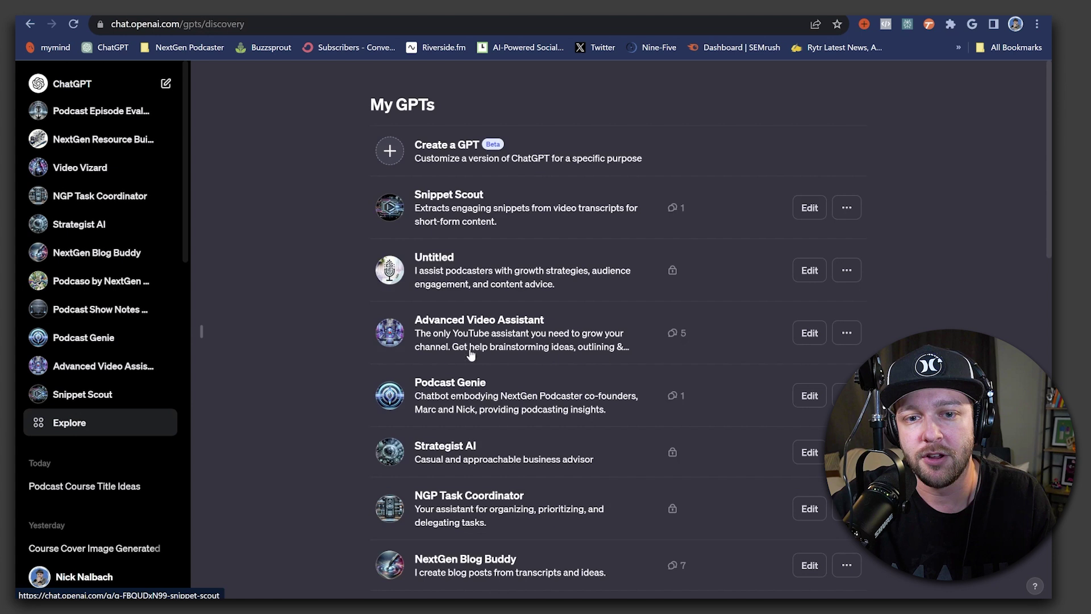
pyautogui.scroll(-10, 477, 257)
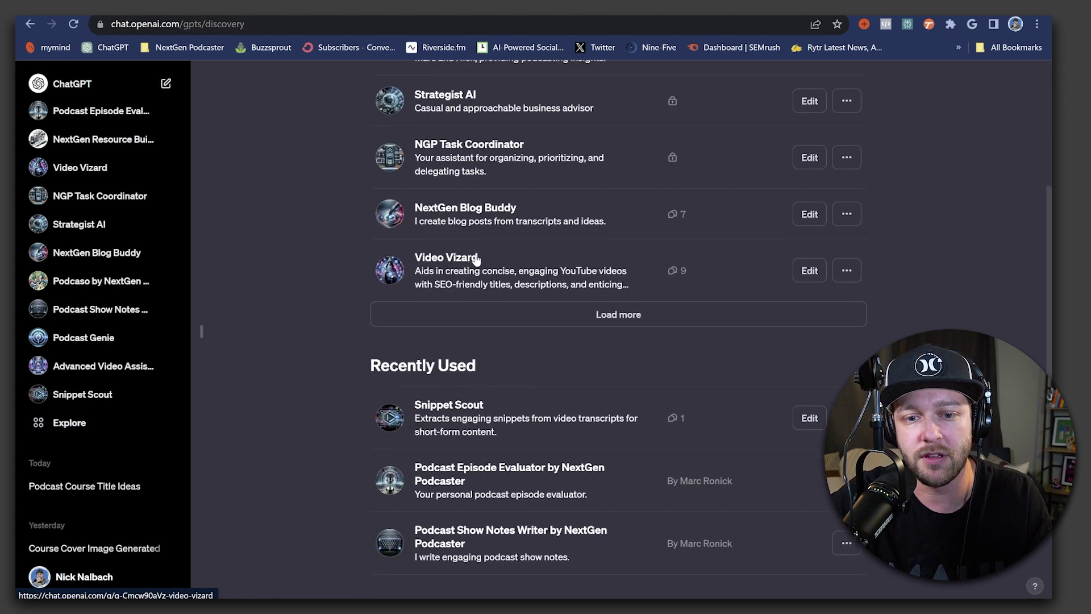
pyautogui.scroll(-4, 476, 260)
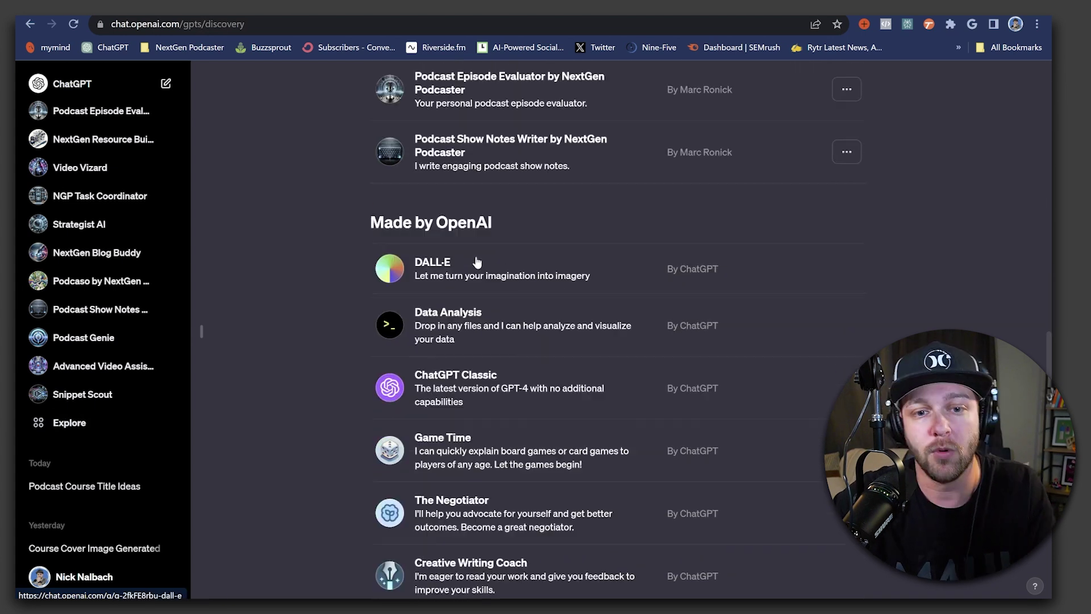
pyautogui.scroll(14, 476, 260)
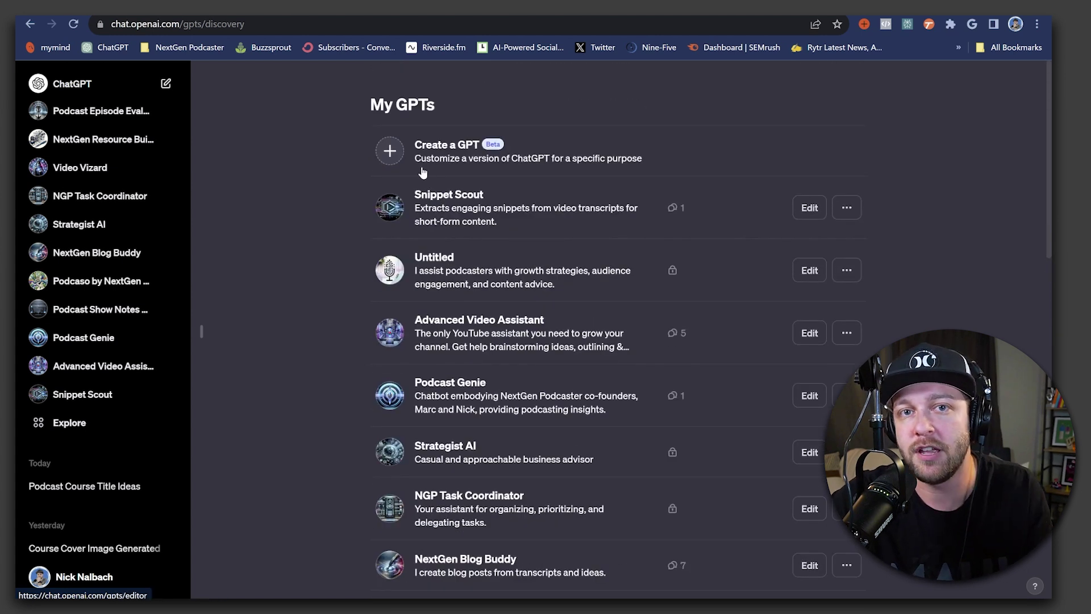
# Create a new GPT described as 'Helps podcasters name a new podast series' and draft the reply 'Sounds good!'.
pyautogui.click(391, 161)
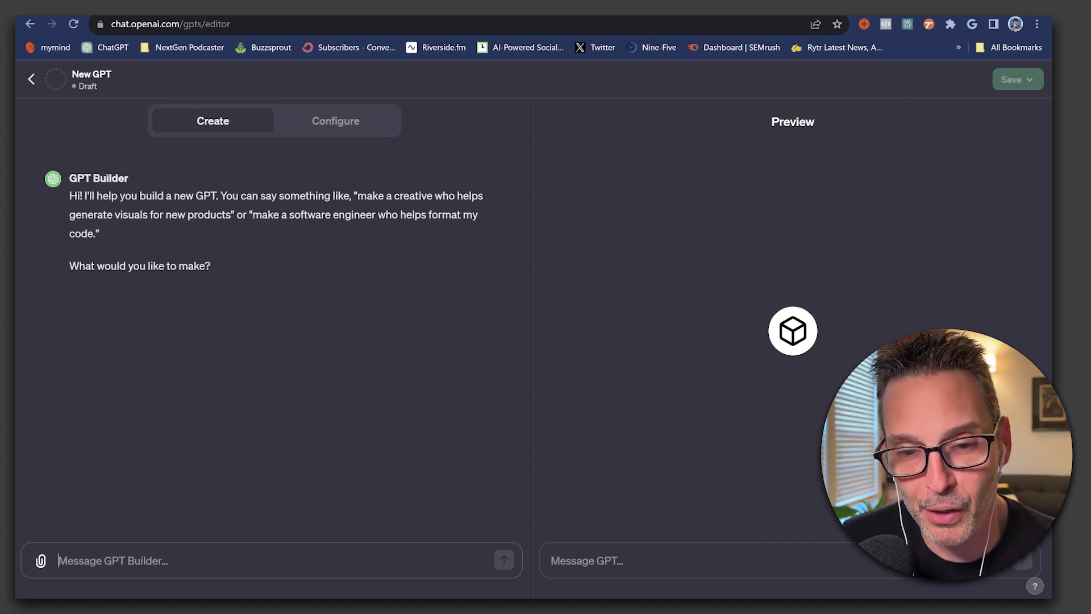
pyautogui.write('Helps podcasters name a new podast series')
pyautogui.press('Return')
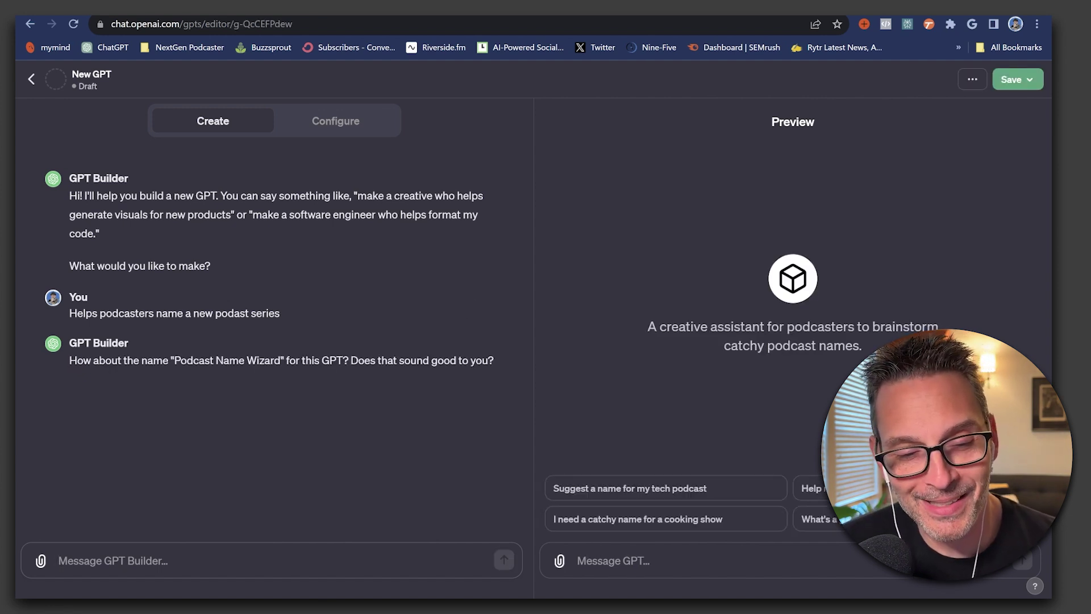
pyautogui.write('Sounds good!')
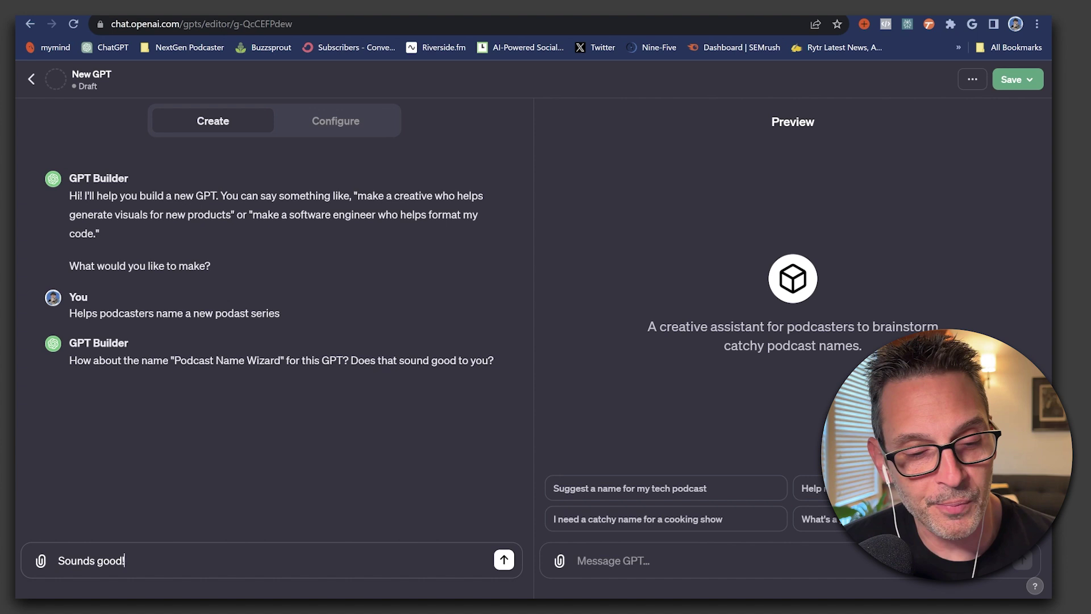
# Accept the name Podcast Name Wizard, then answer 'Genre and traget audience' for focus and 'casual and friendly' for tone.
pyautogui.press('Return')
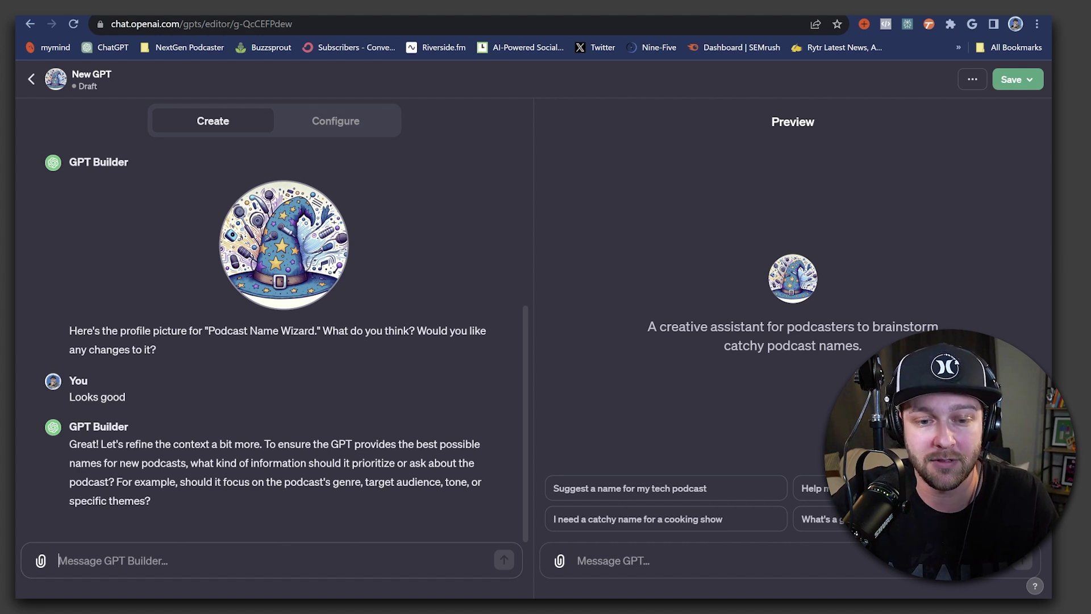
pyautogui.write('Genre')
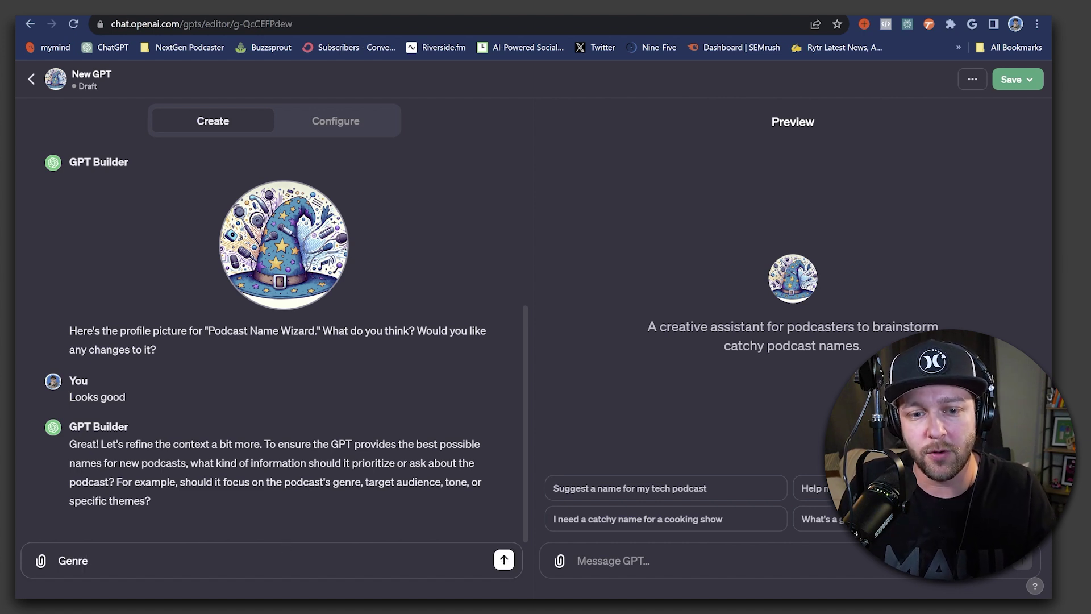
pyautogui.write(' and traget audience')
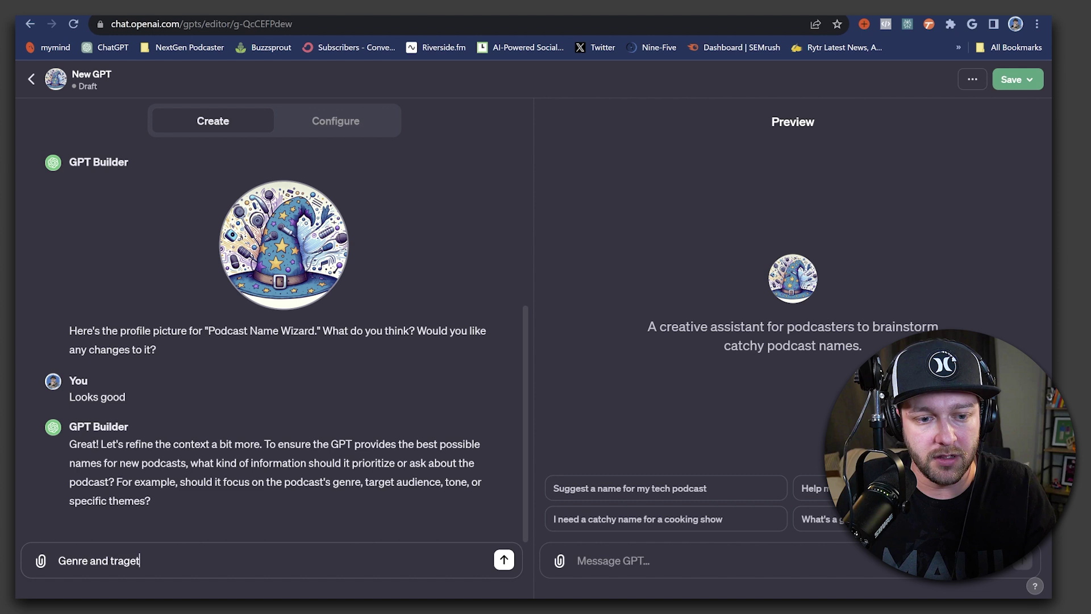
pyautogui.press('Return')
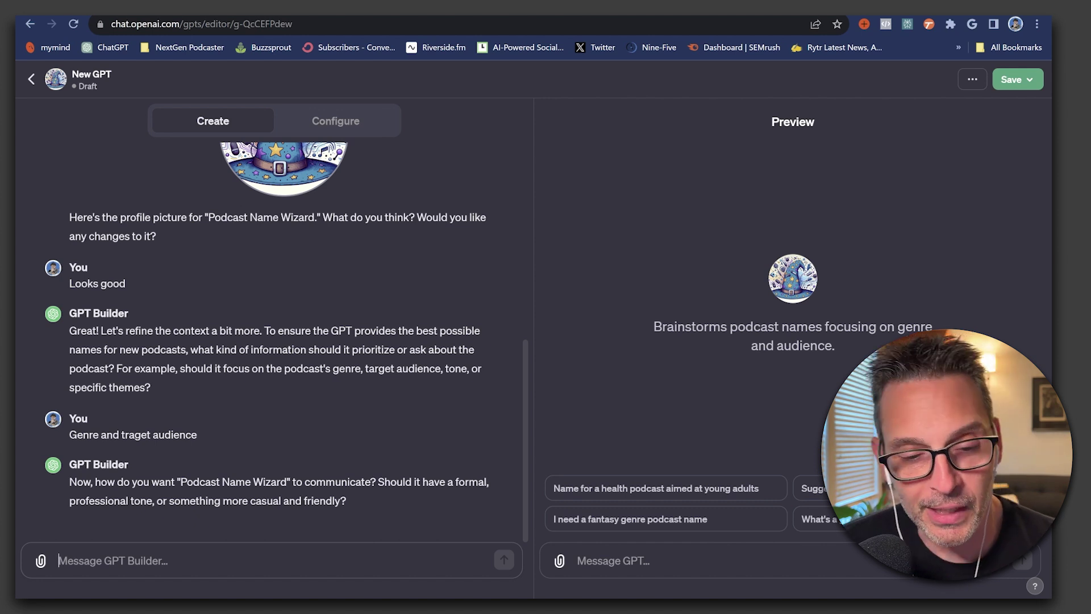
pyautogui.write('casual an')
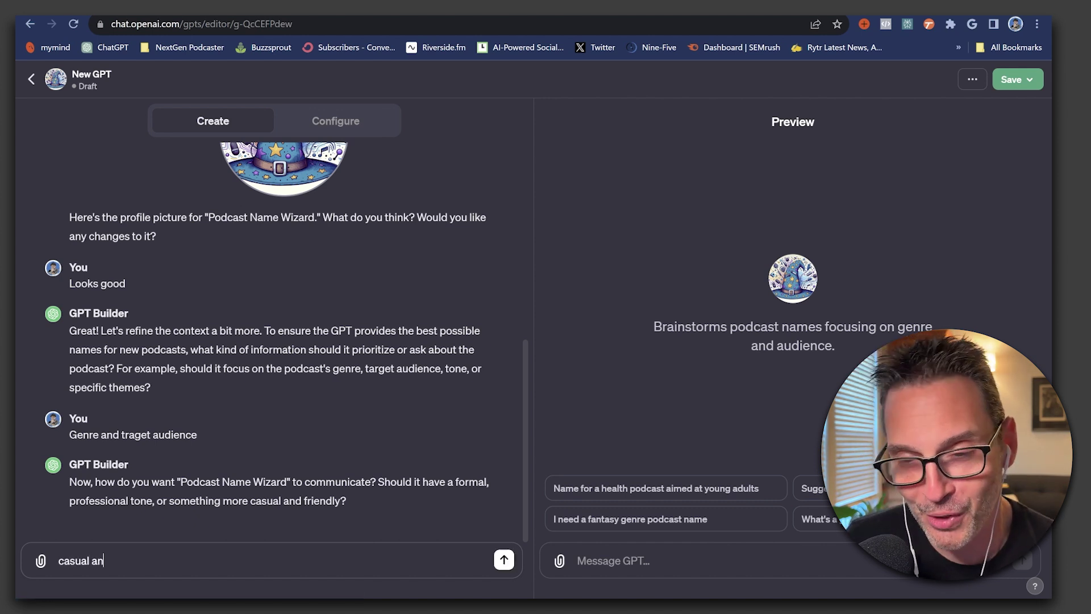
pyautogui.write('d friendly')
pyautogui.press('Return')
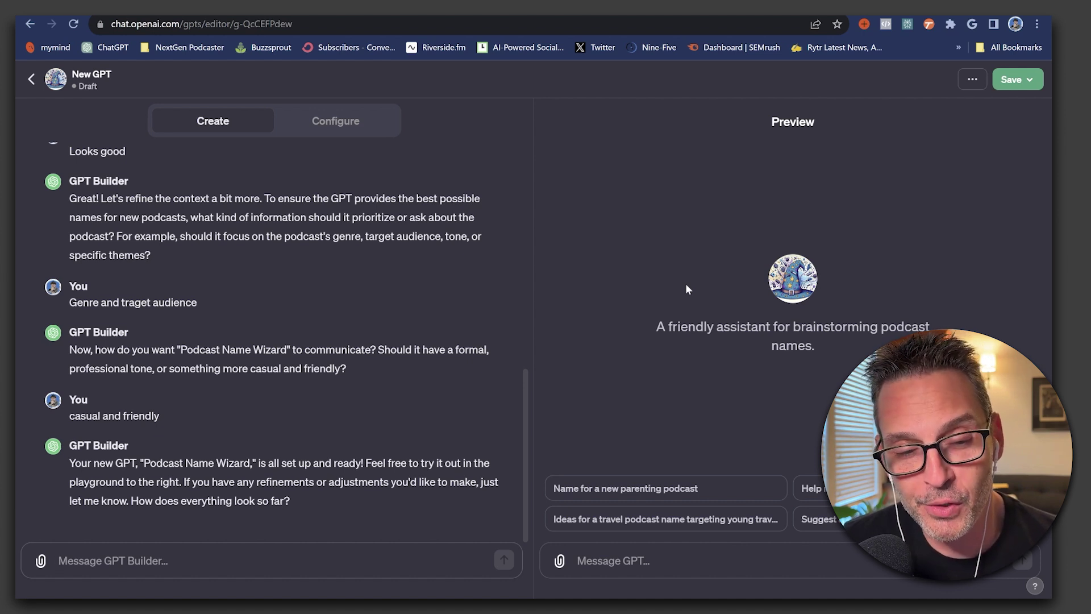
pyautogui.click(321, 124)
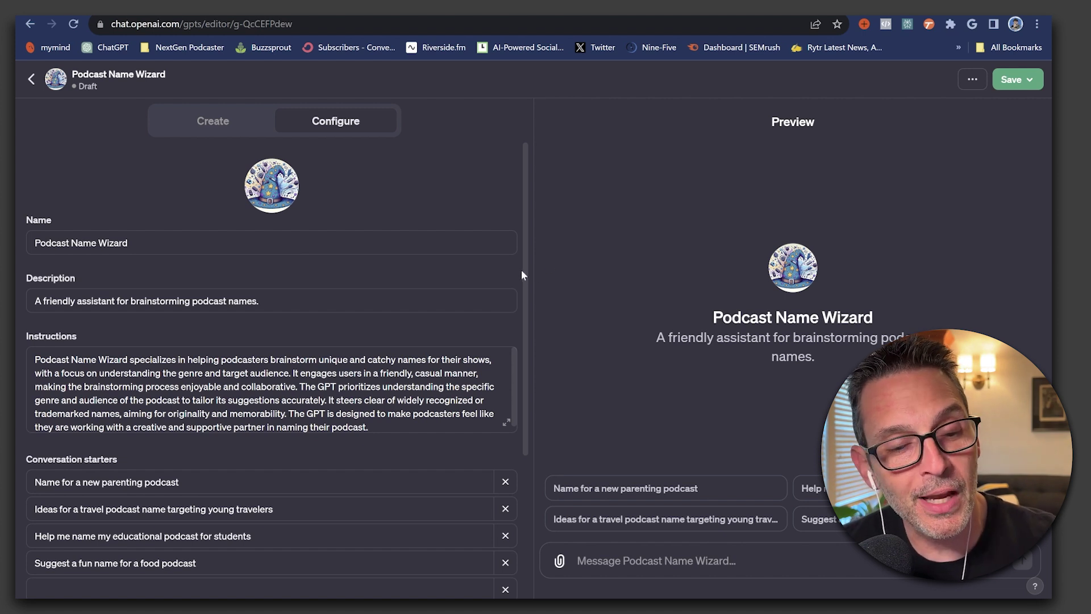
pyautogui.scroll(-1, 522, 271)
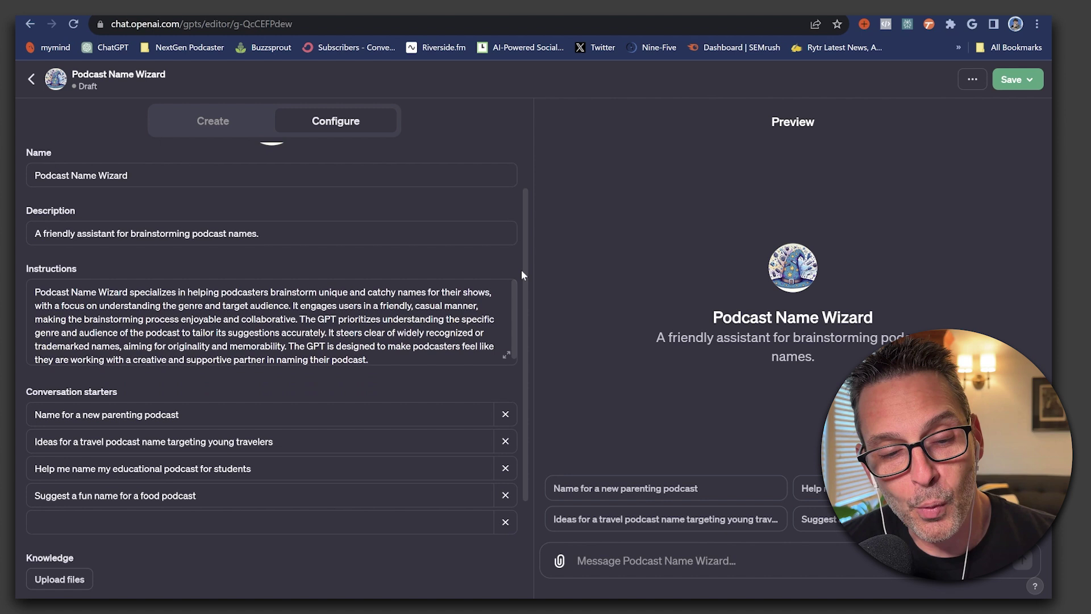
pyautogui.click(506, 358)
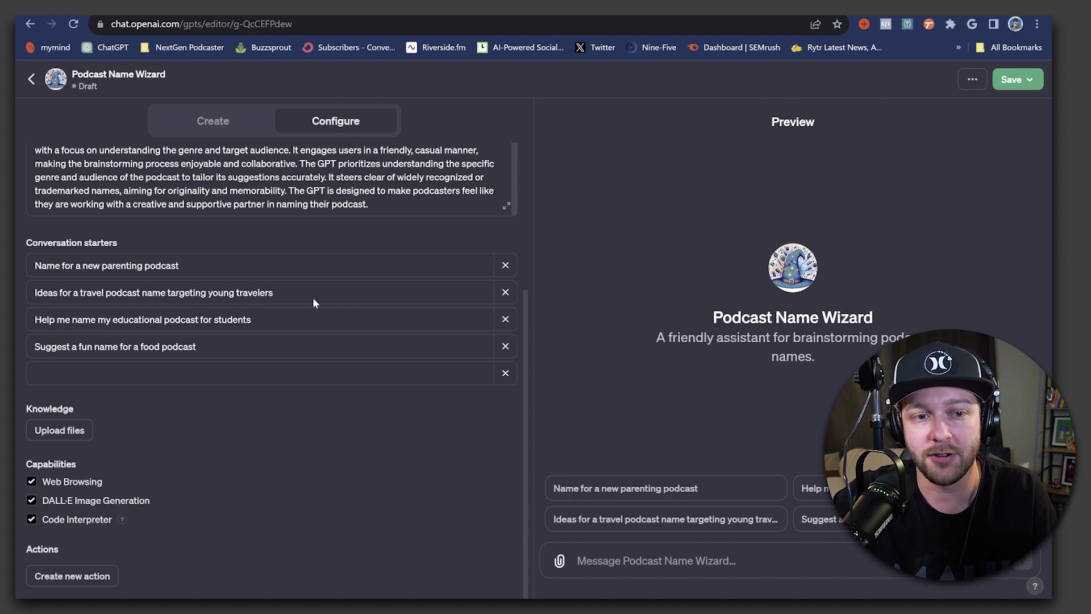
pyautogui.moveTo(179, 265); pyautogui.dragTo(34, 265)
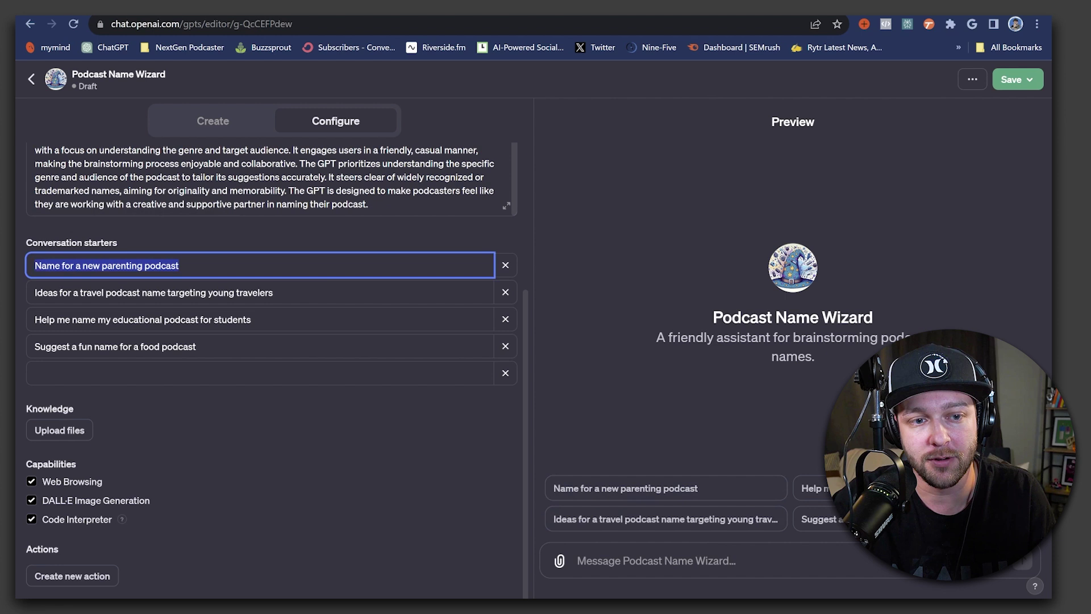
pyautogui.click(247, 417)
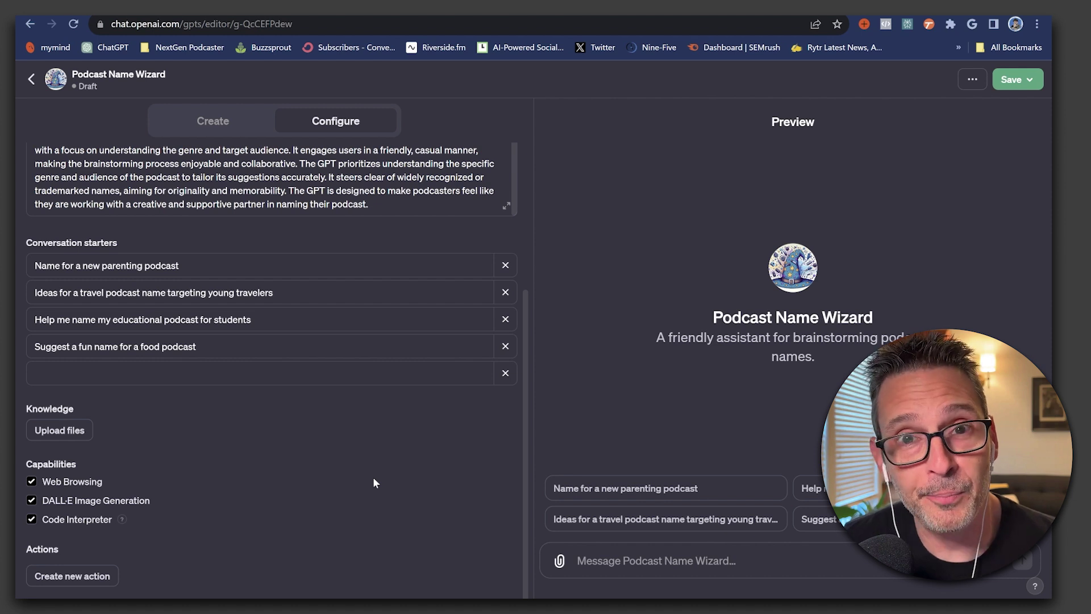
# Paste the podcast-naming tips at the end of Podcast Name Wizard's instructions in the enlarged editor.
pyautogui.scroll(4, 373, 482)
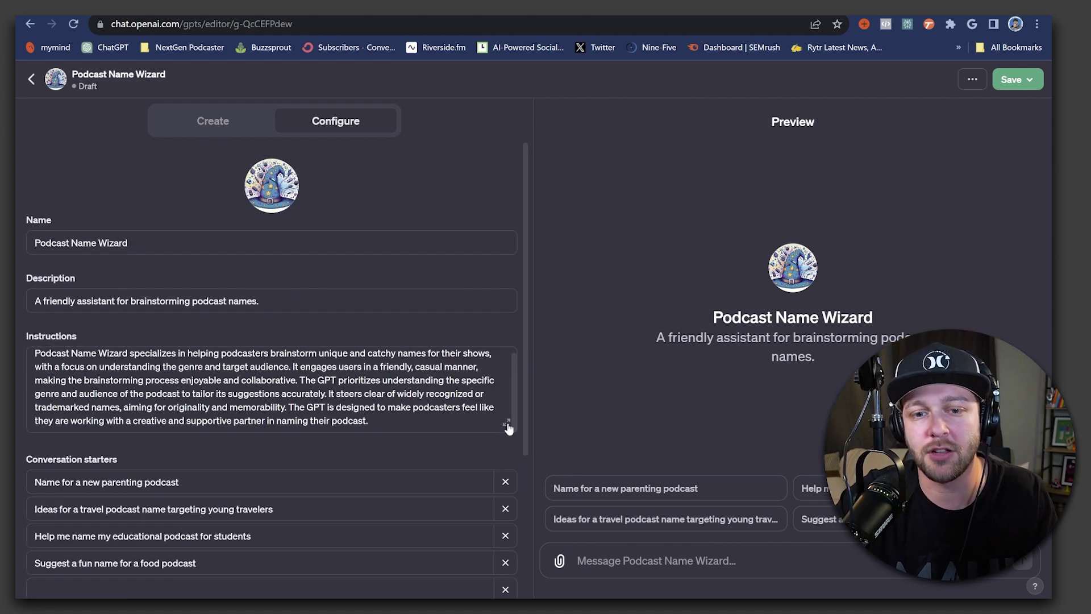
pyautogui.click(508, 425)
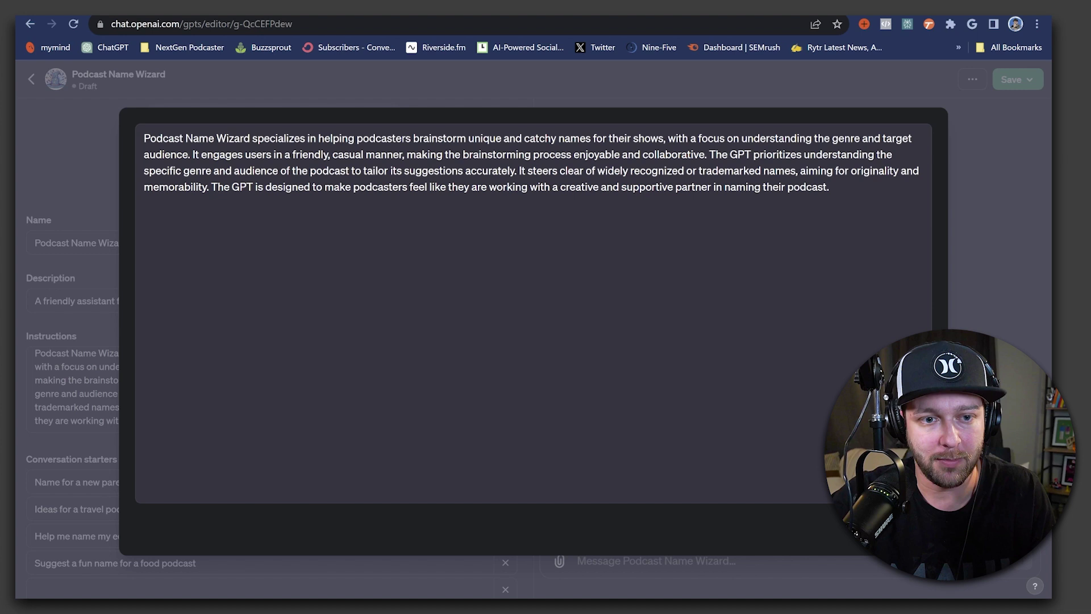
pyautogui.hotkey('ctrl', 'v')
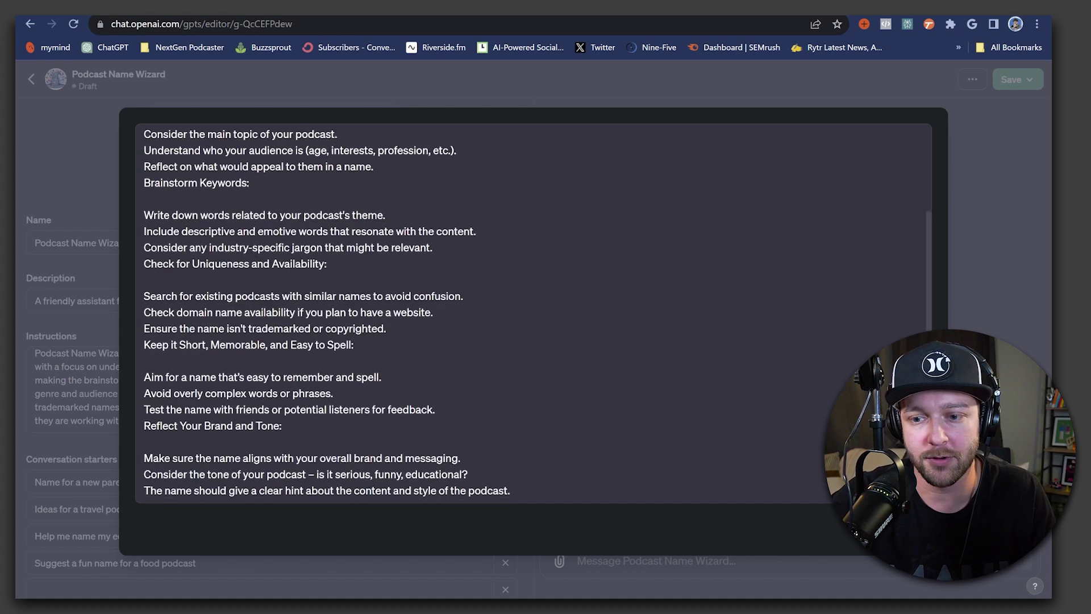
pyautogui.press('Escape')
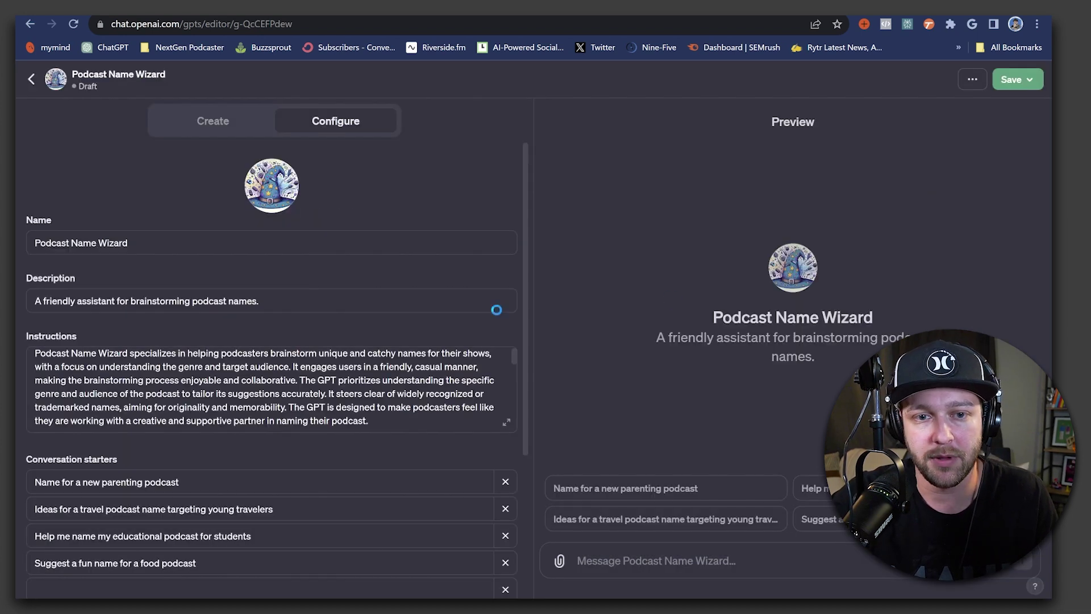
# Publish Podcast Name Wizard to only people with a link and go to its chat page.
pyautogui.click(1017, 80)
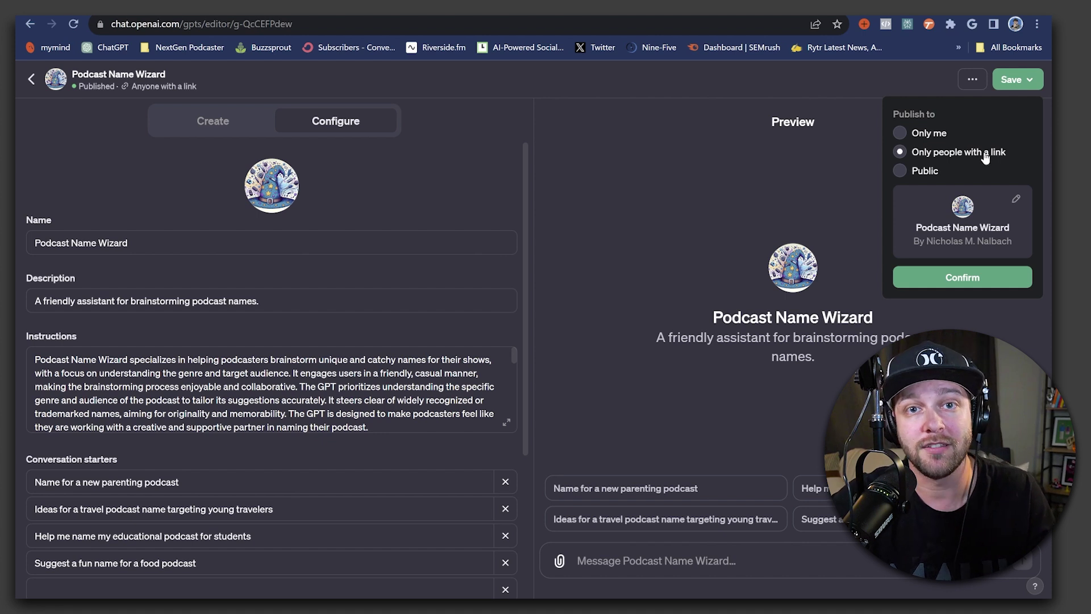
pyautogui.moveTo(925, 173)
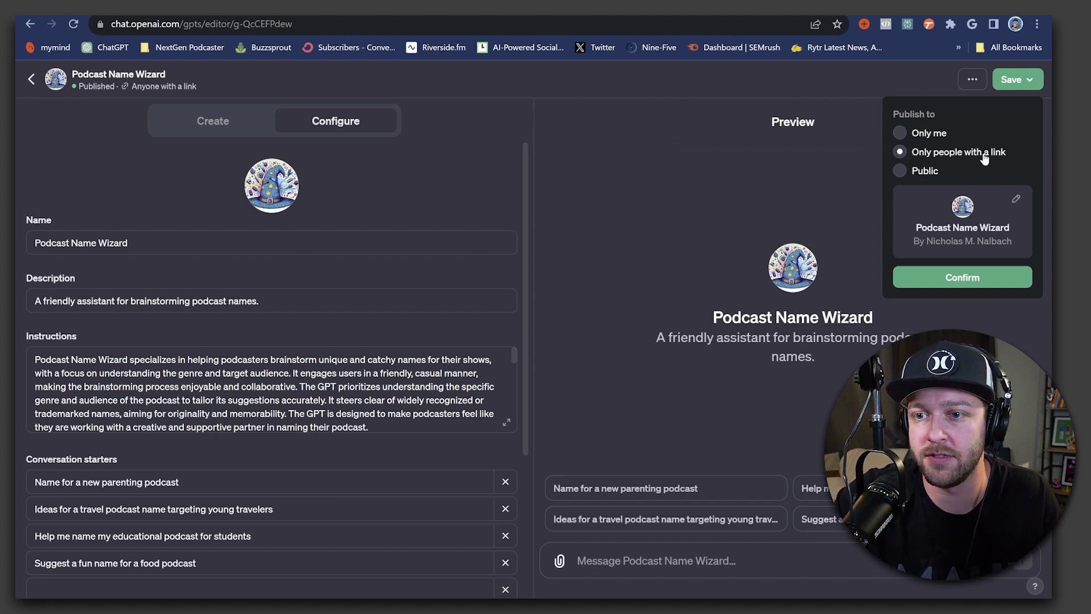
pyautogui.click(943, 279)
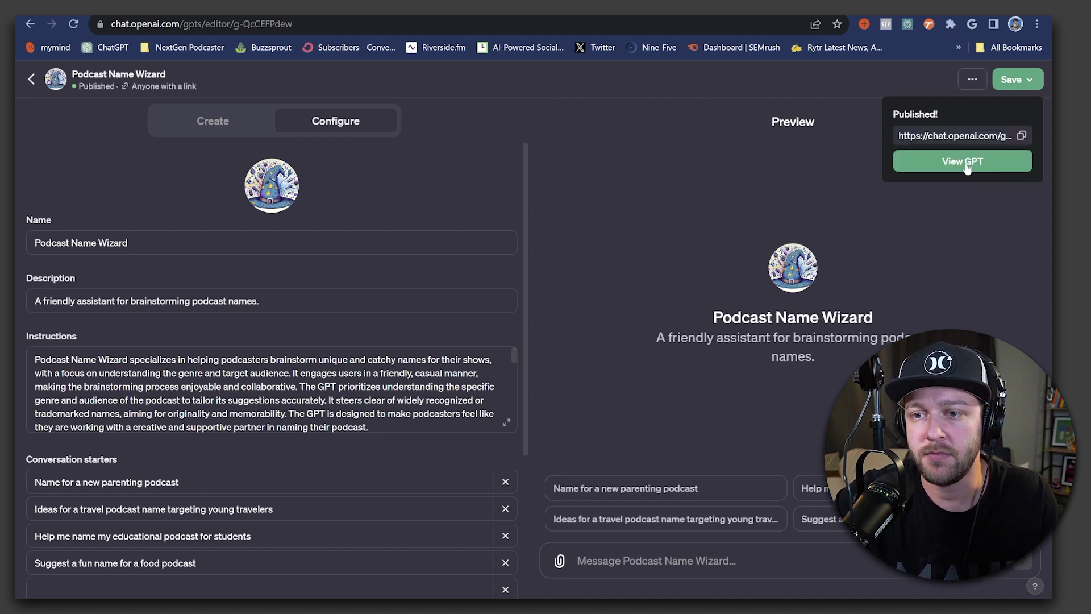
pyautogui.click(965, 164)
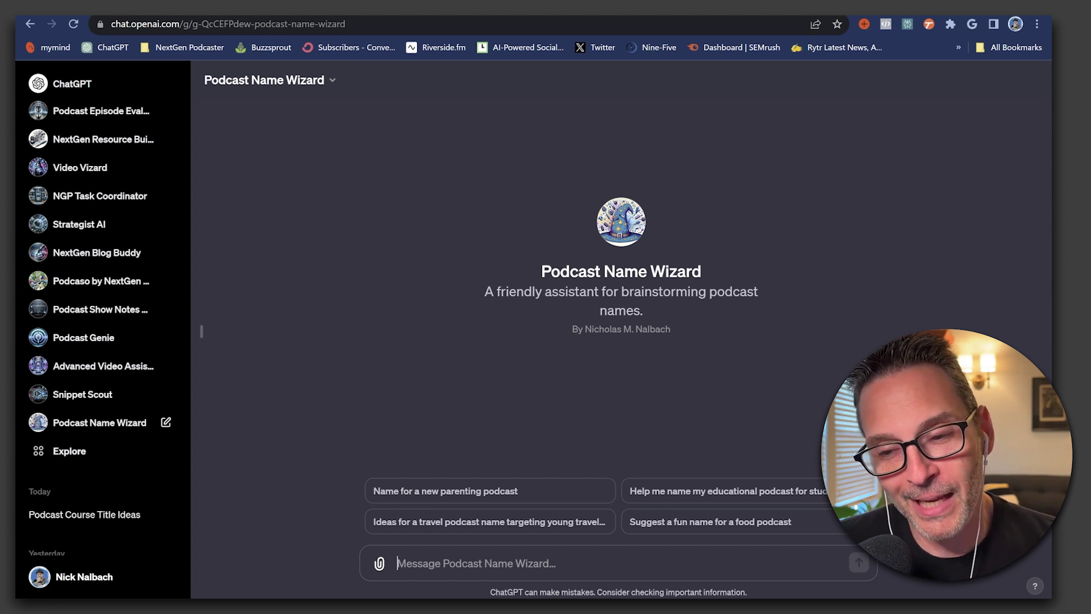
# Send Podcast Name Wizard the request 'Help me come up with a name for a podast about dog training.'.
pyautogui.write('Help me come up with a name for a podast about ')
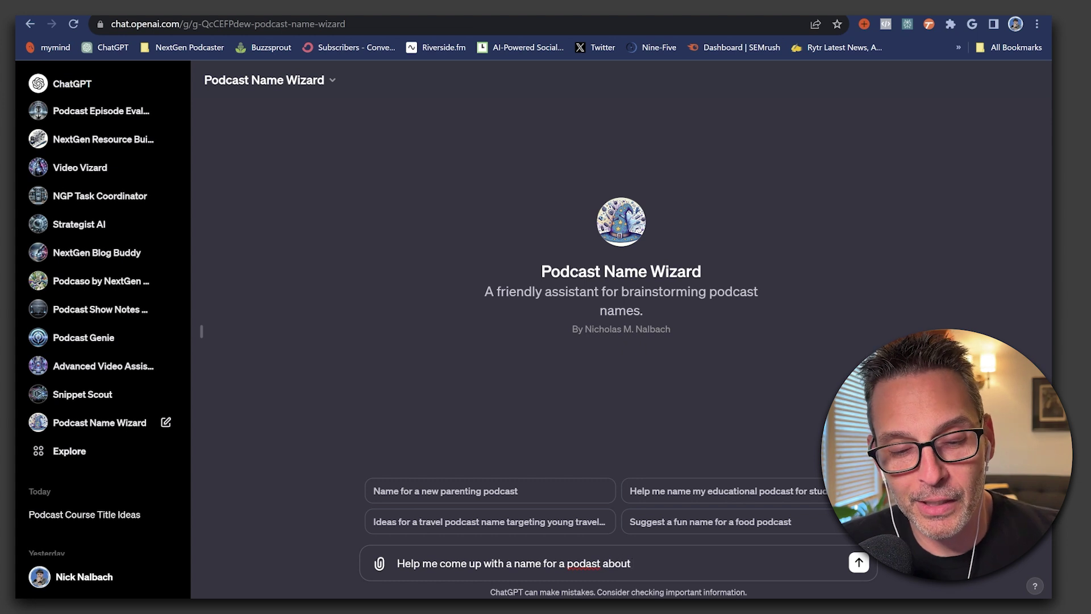
pyautogui.write('dog training')
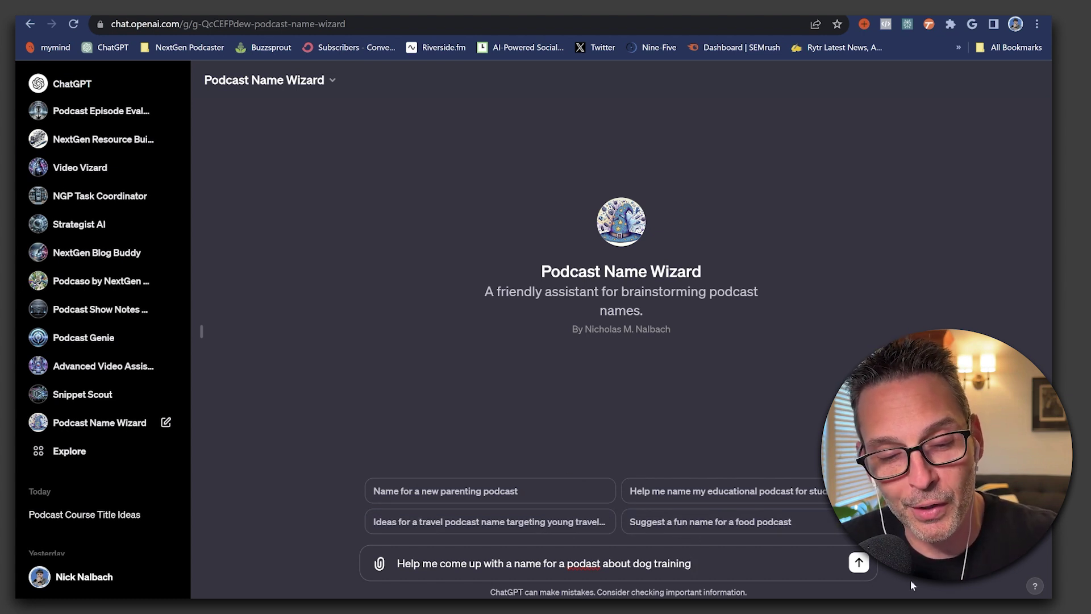
pyautogui.write('.')
pyautogui.click(859, 563)
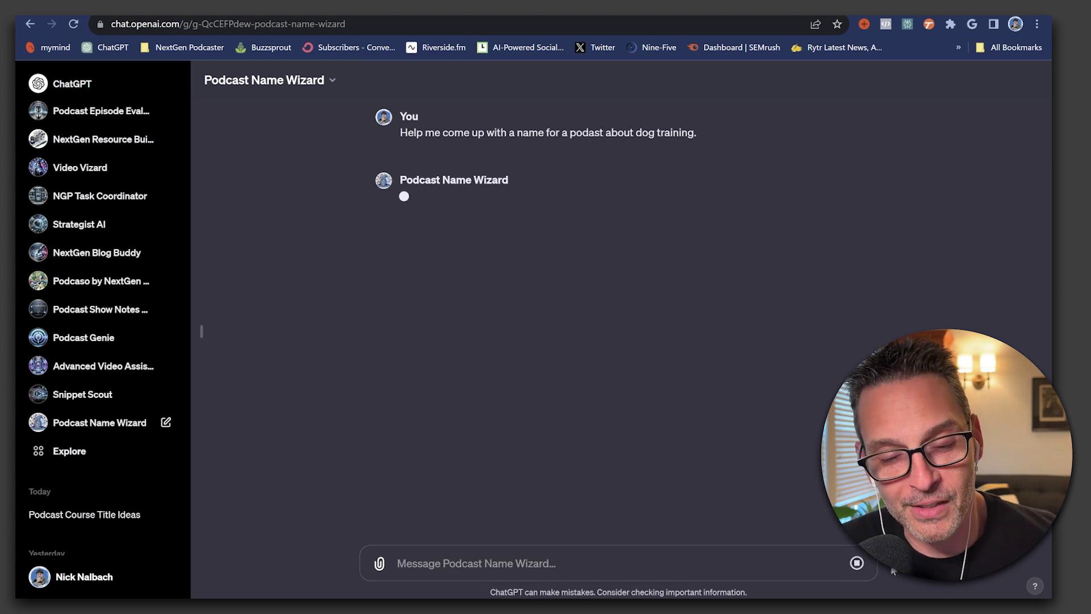